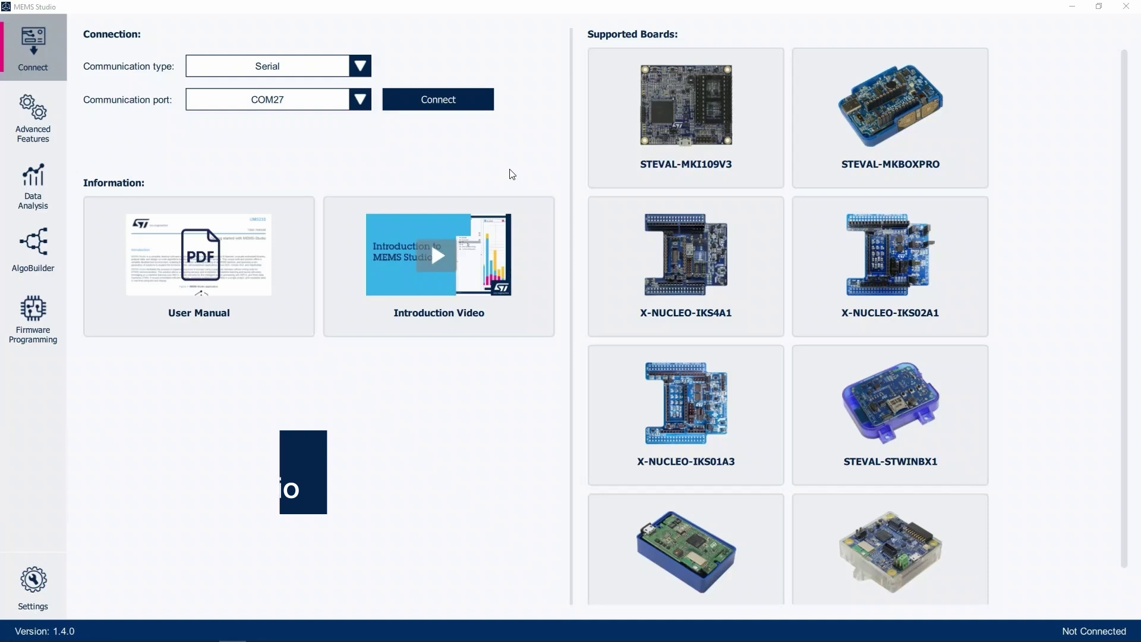
# Connect to the STEVAL-MKBOXPRO board, confirm its detected sensors, and open Advanced Features.
pyautogui.click(449, 104)
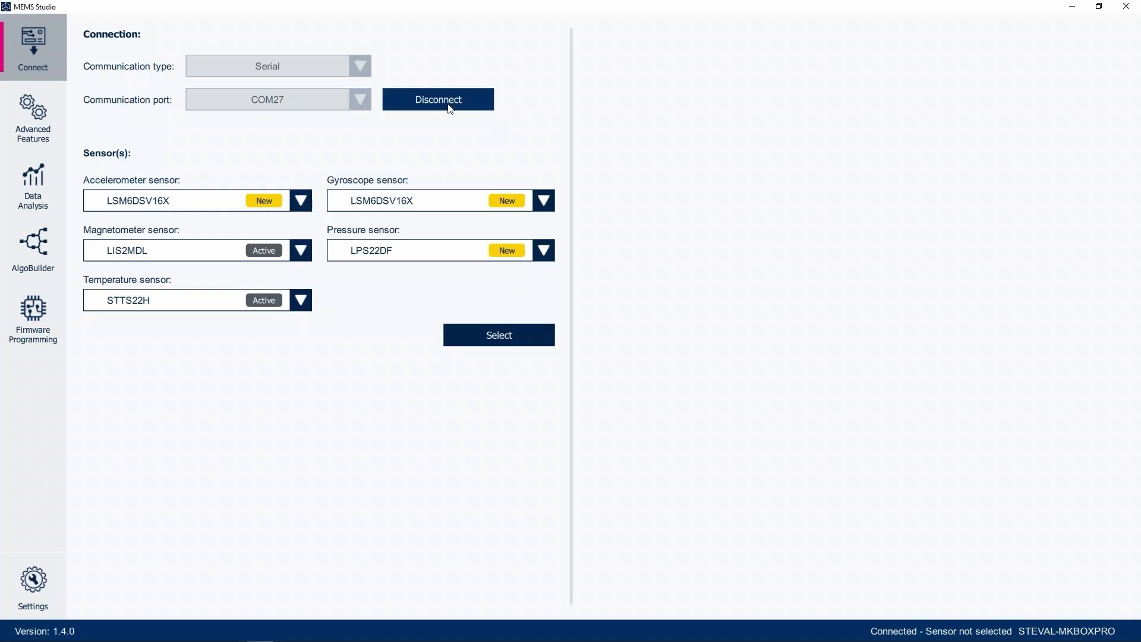
pyautogui.click(502, 333)
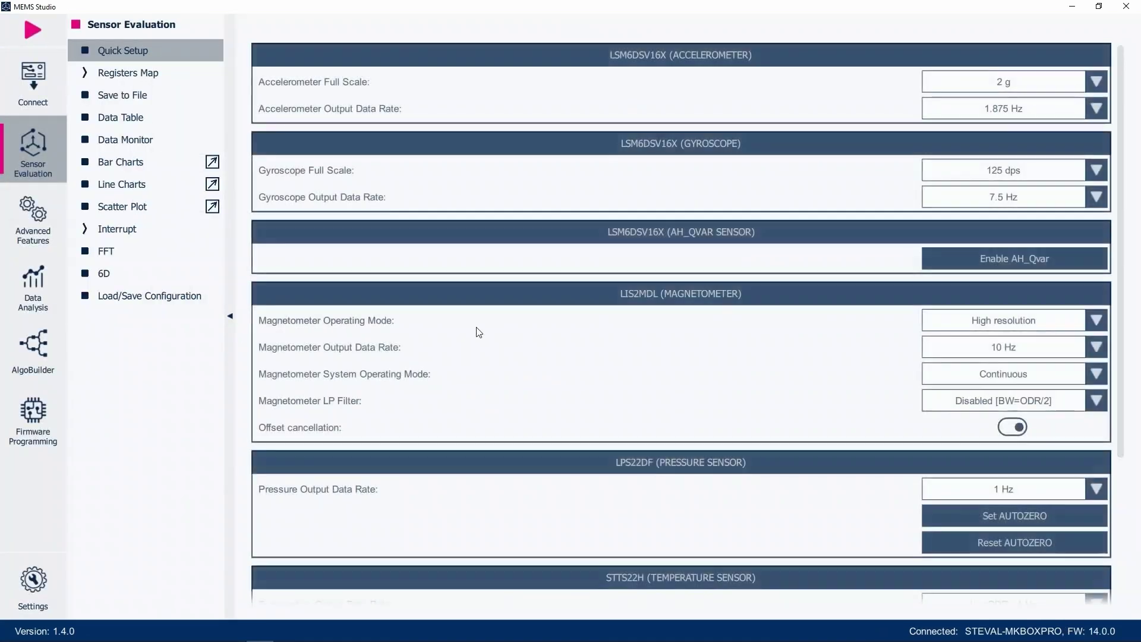
pyautogui.click(30, 228)
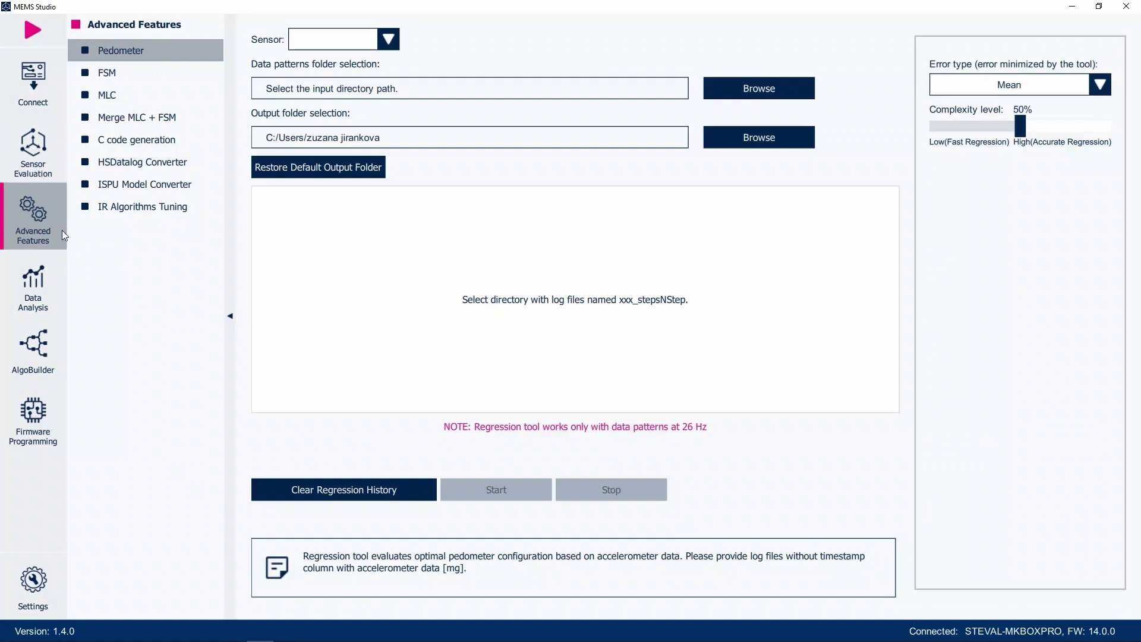
# Open the MLC tool and choose LSM6DSV16X as the MLC sensor.
pyautogui.click(134, 89)
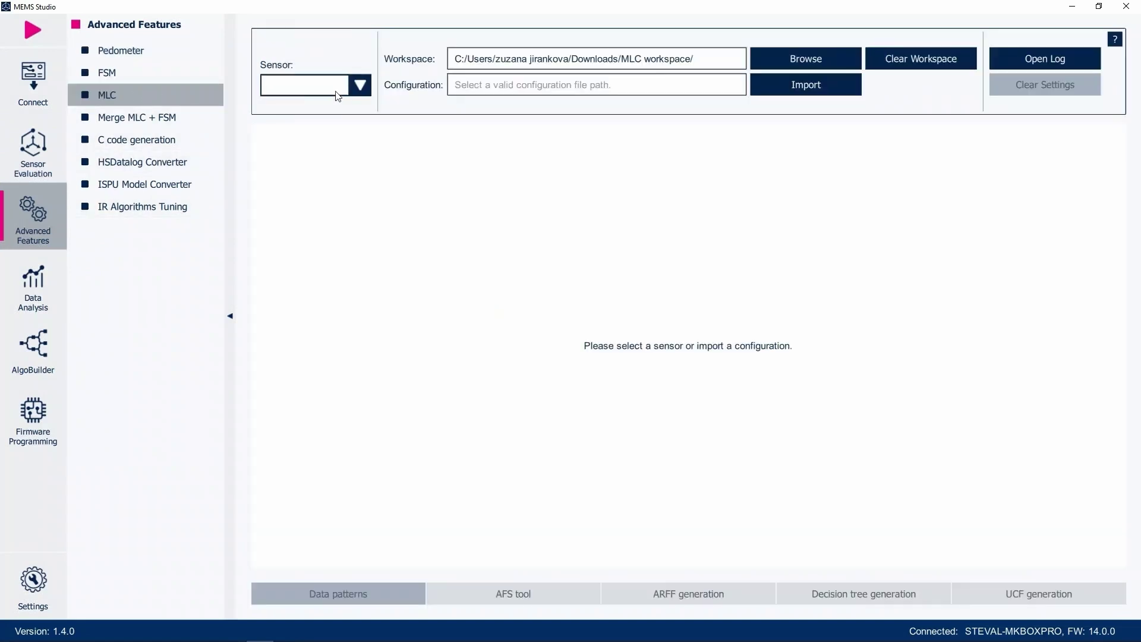
pyautogui.click(360, 89)
pyautogui.click(350, 106)
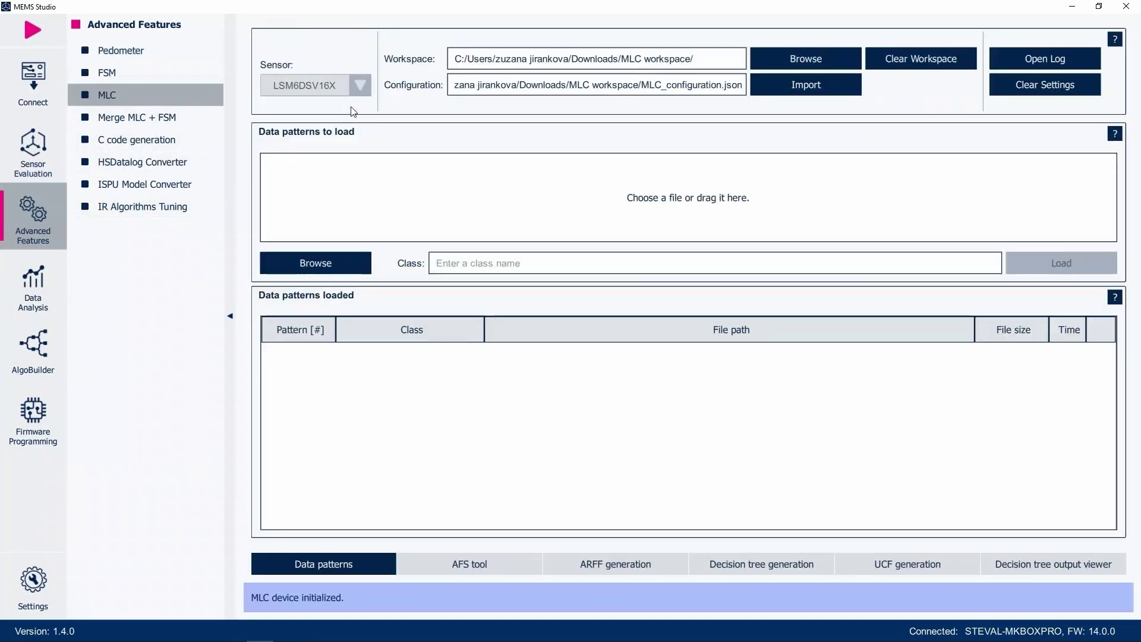
# Open the no_activity CSV recordings as data patterns and enter class 'no_activity'.
pyautogui.click(337, 259)
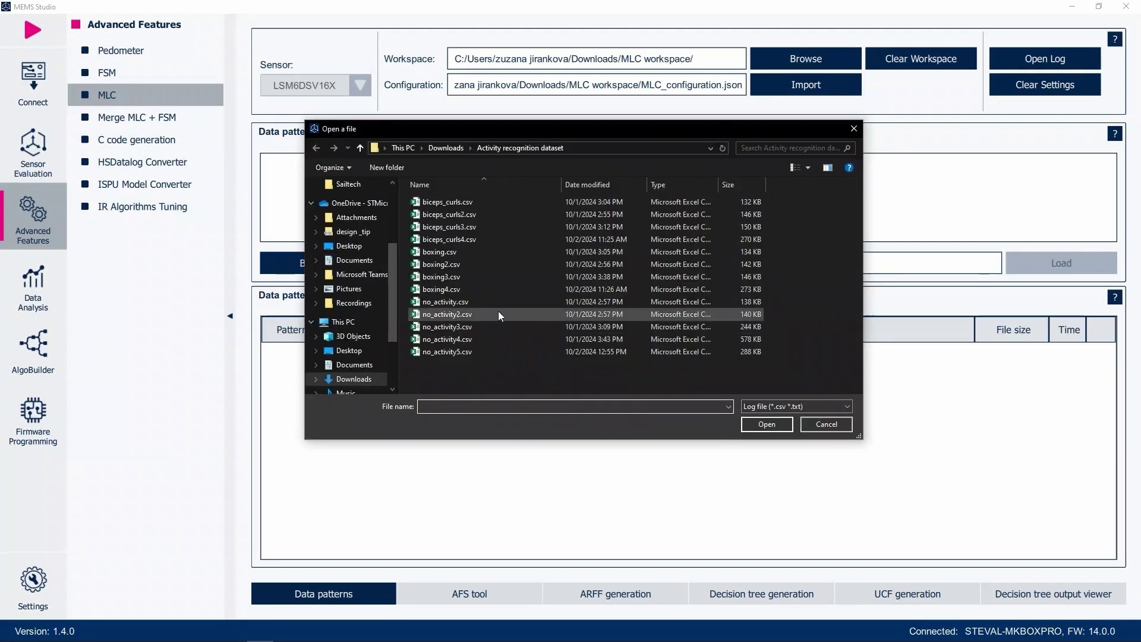
pyautogui.moveTo(487, 301); pyautogui.dragTo(479, 334)
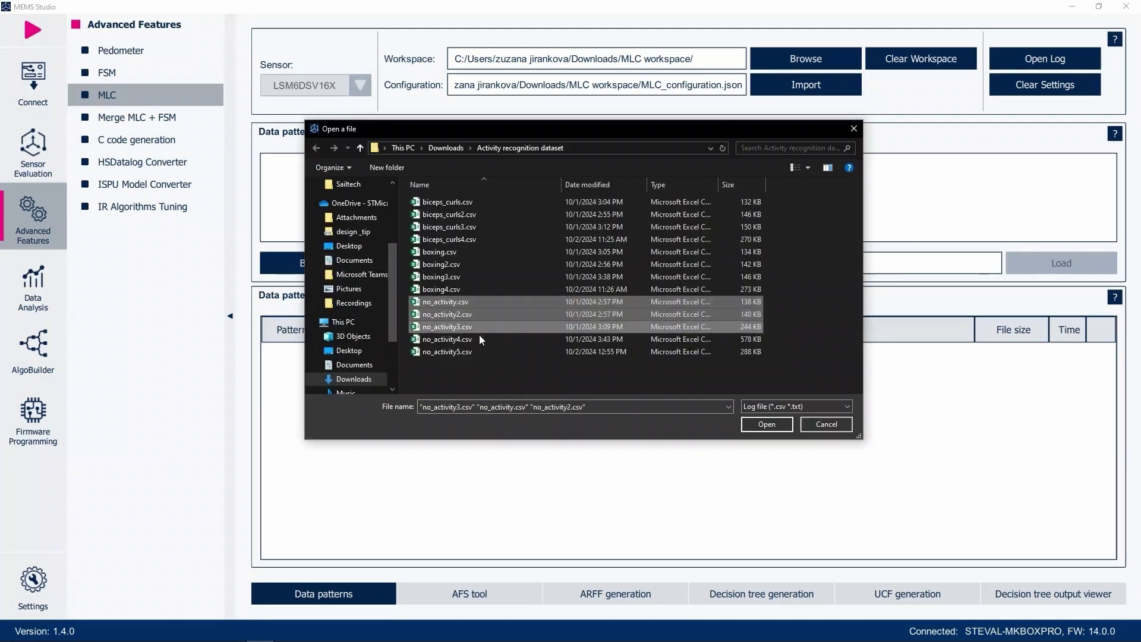
pyautogui.click(763, 425)
pyautogui.click(632, 267)
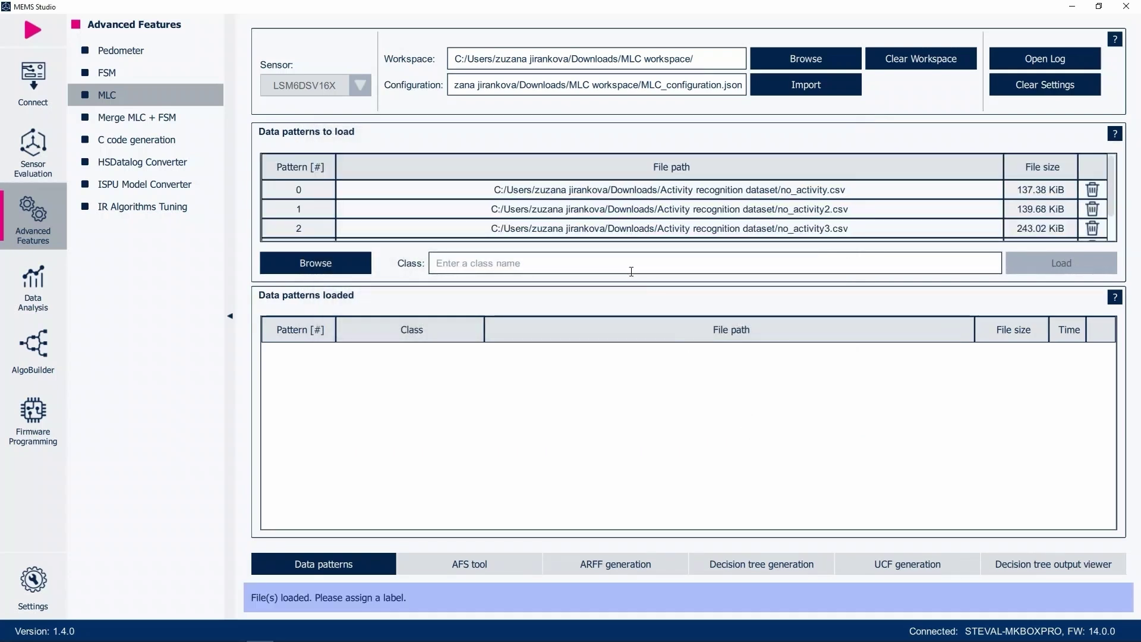
pyautogui.write('no_activity')
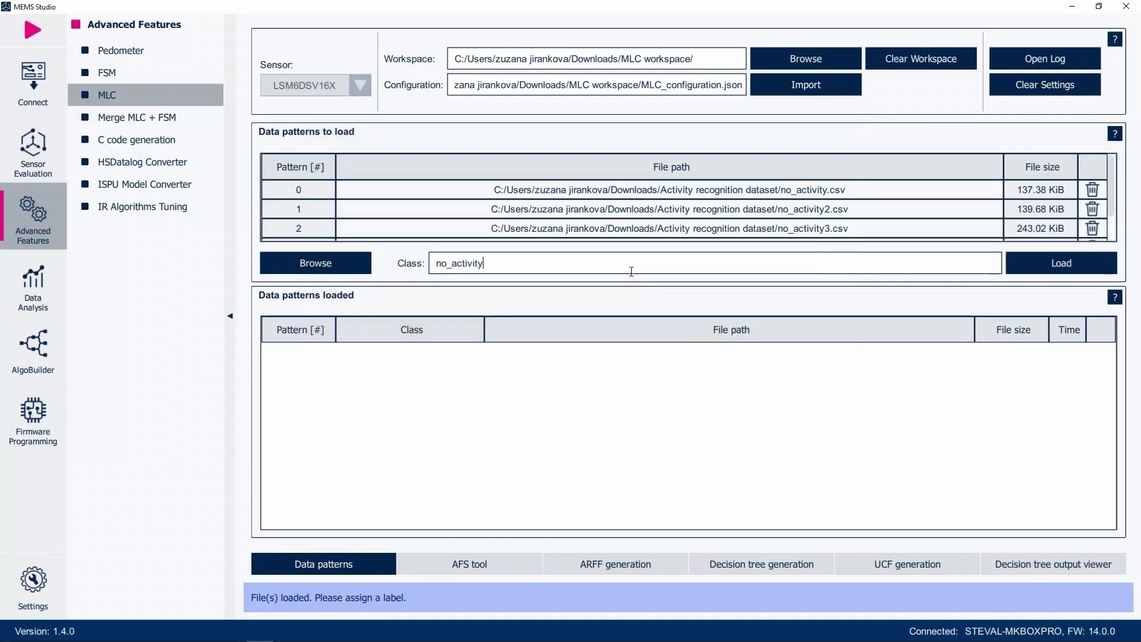
# Load the no_activity patterns, then load biceps_curls.csv through biceps_curls4.csv as class 'biceps_curls'.
pyautogui.click(1060, 266)
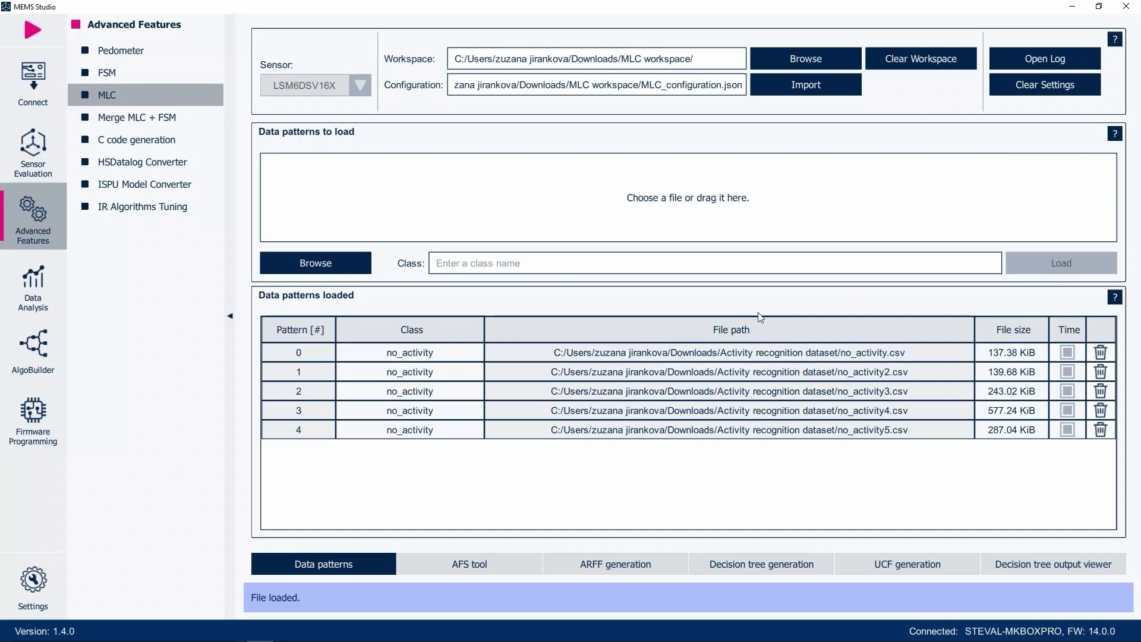
pyautogui.click(328, 259)
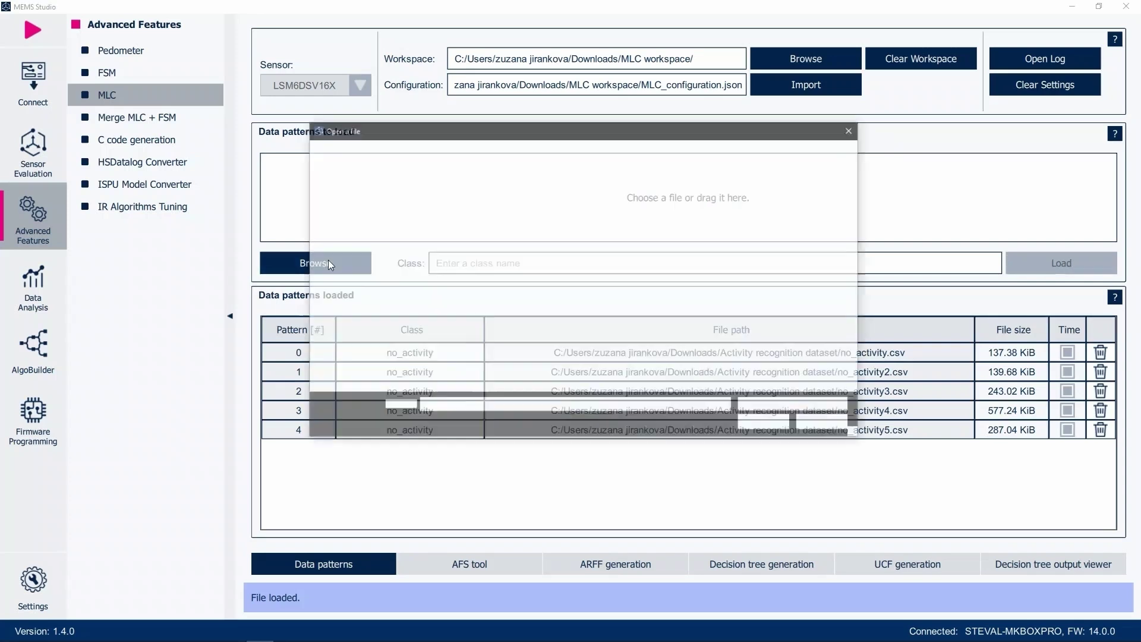
pyautogui.click(452, 202)
pyautogui.keyDown('ctrl'); pyautogui.click(451, 214); pyautogui.keyUp('ctrl')
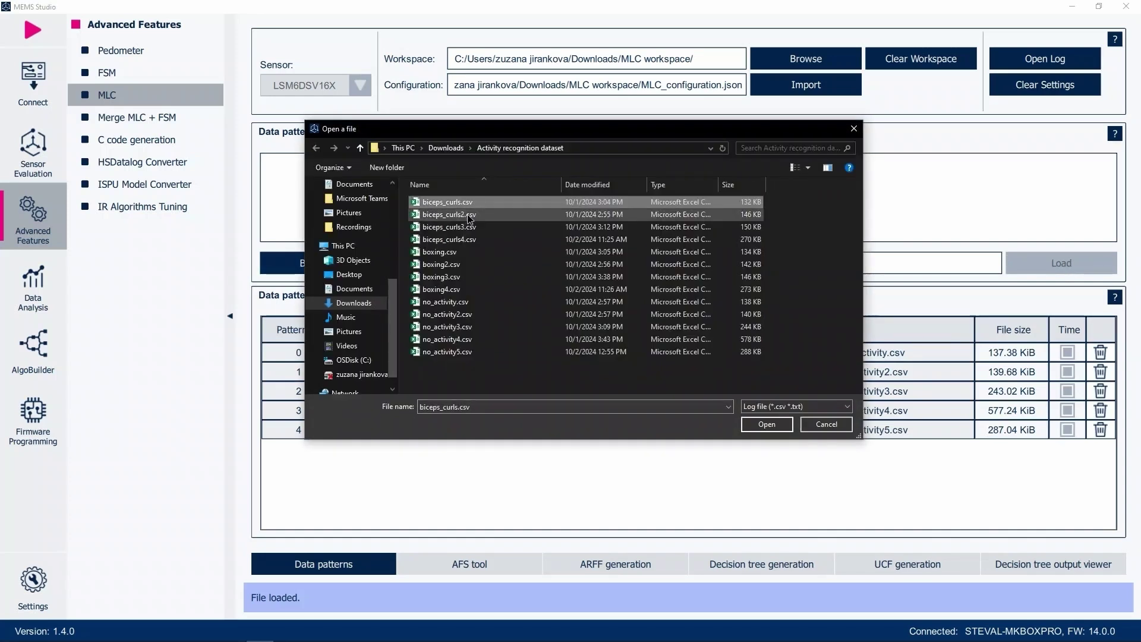
pyautogui.keyDown('ctrl'); pyautogui.click(476, 227); pyautogui.keyUp('ctrl')
pyautogui.keyDown('ctrl'); pyautogui.click(476, 239); pyautogui.keyUp('ctrl')
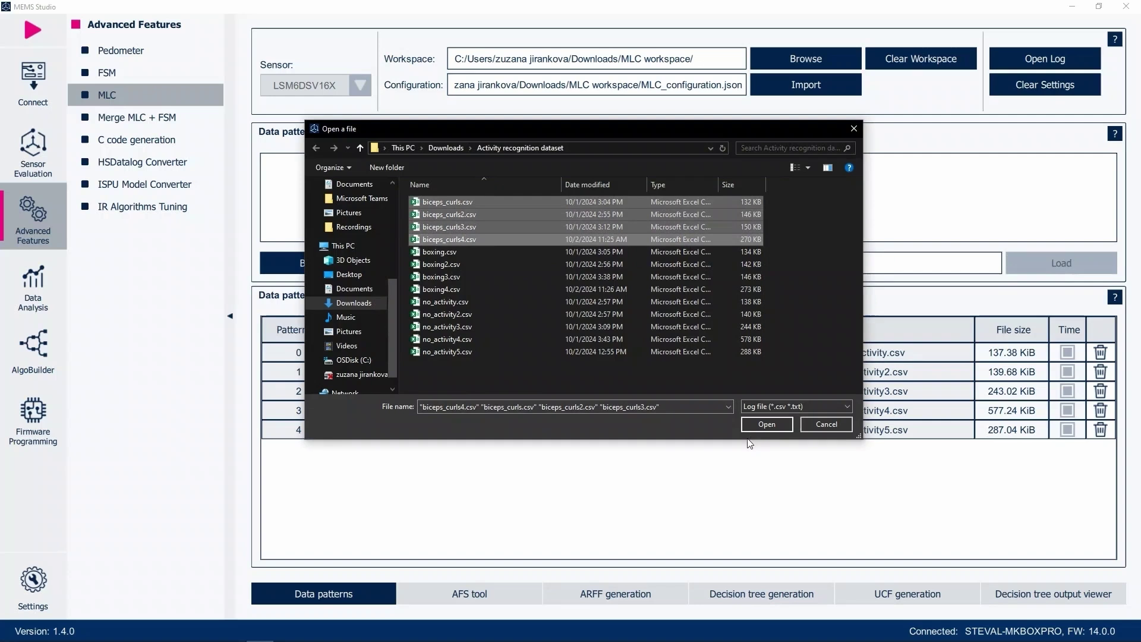
pyautogui.click(765, 425)
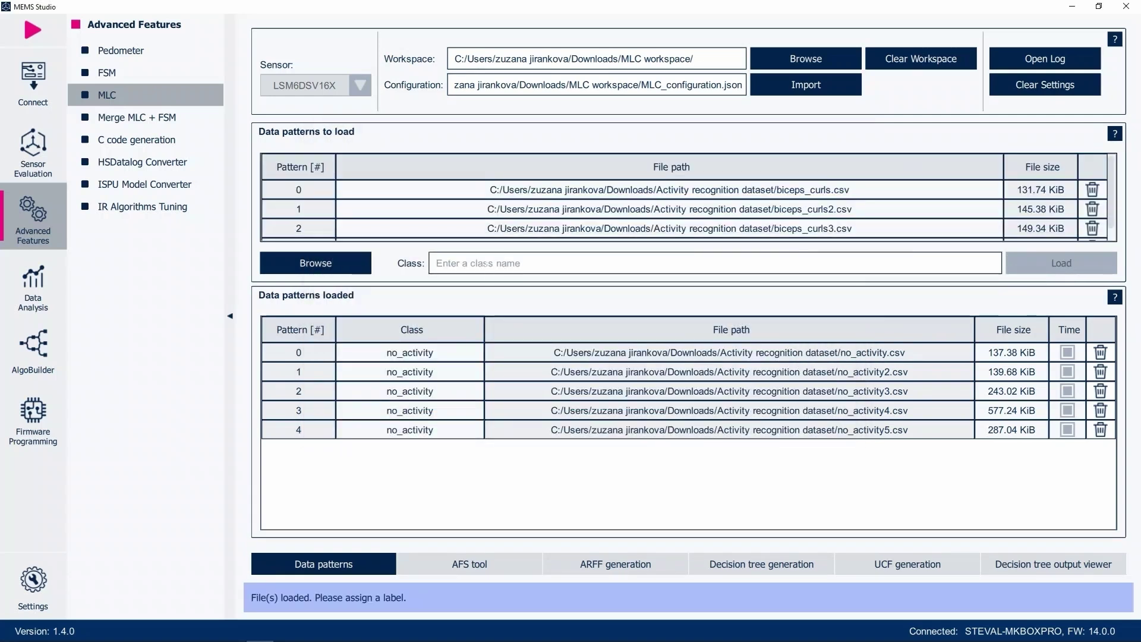
pyautogui.write('biceps')
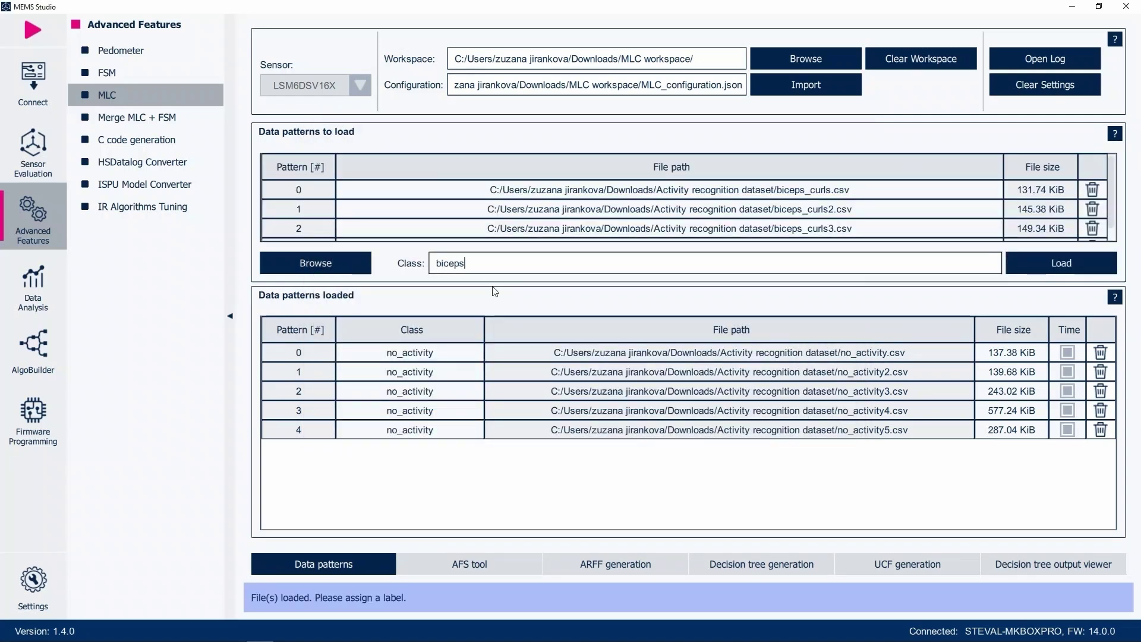
pyautogui.write('_curls')
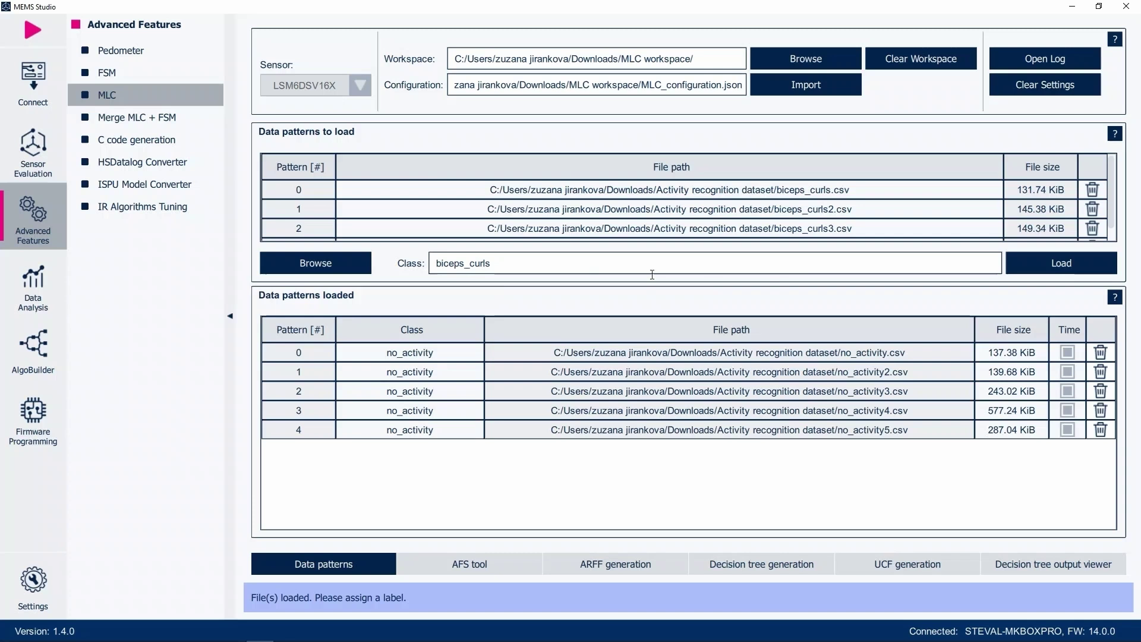
pyautogui.click(1053, 273)
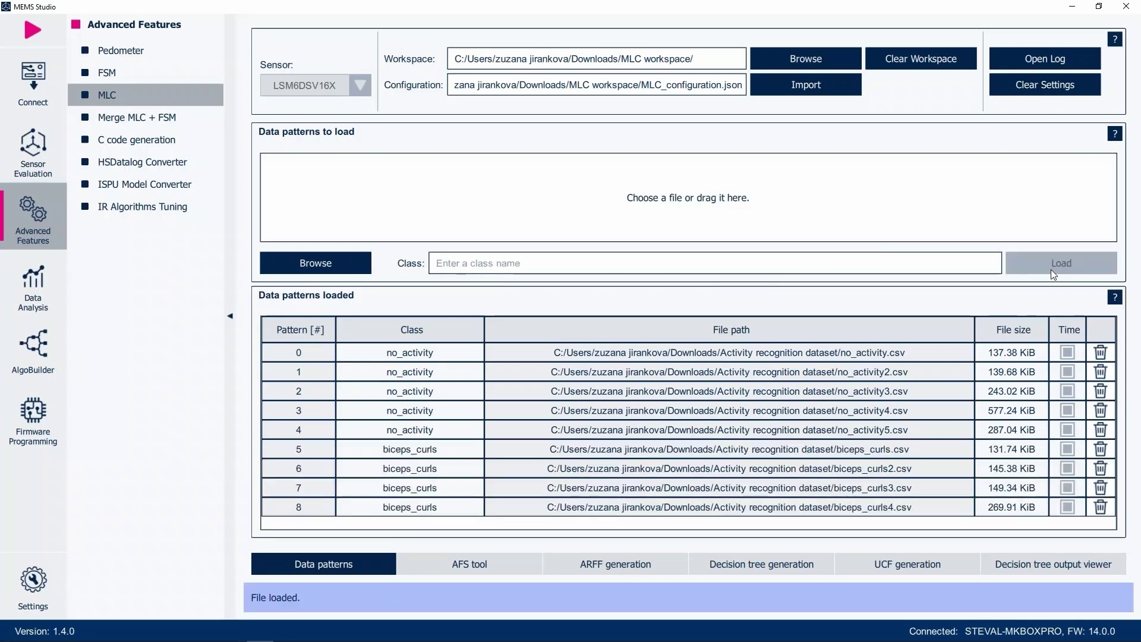
# Load boxing.csv through boxing4.csv as data patterns under class 'boxing'.
pyautogui.click(316, 262)
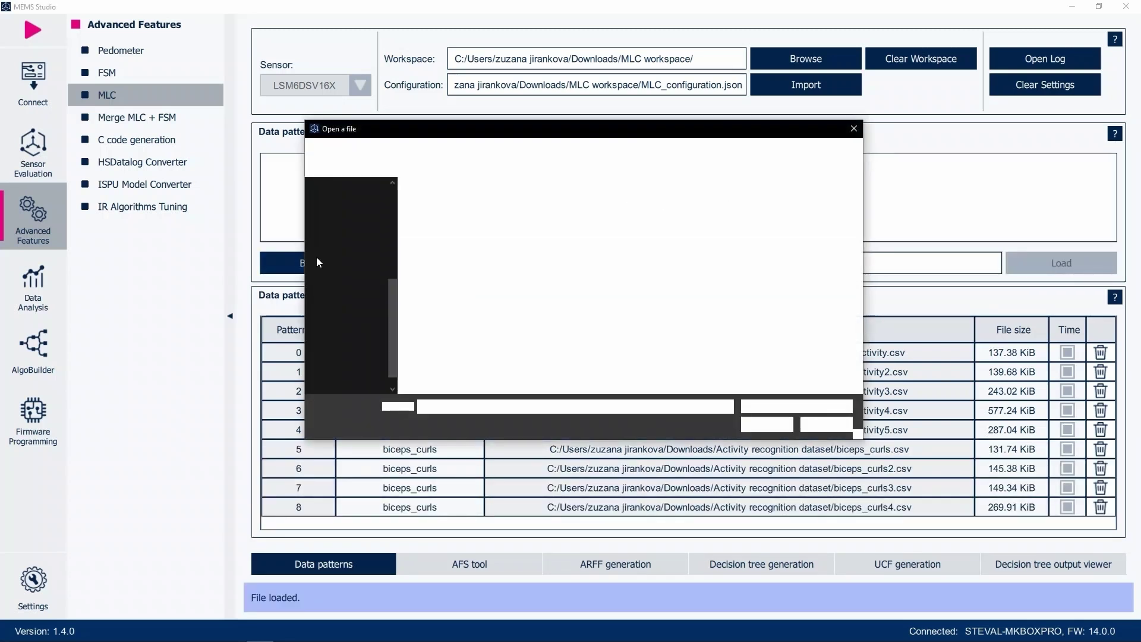
pyautogui.click(473, 263)
pyautogui.keyDown('ctrl'); pyautogui.click(470, 256); pyautogui.keyUp('ctrl')
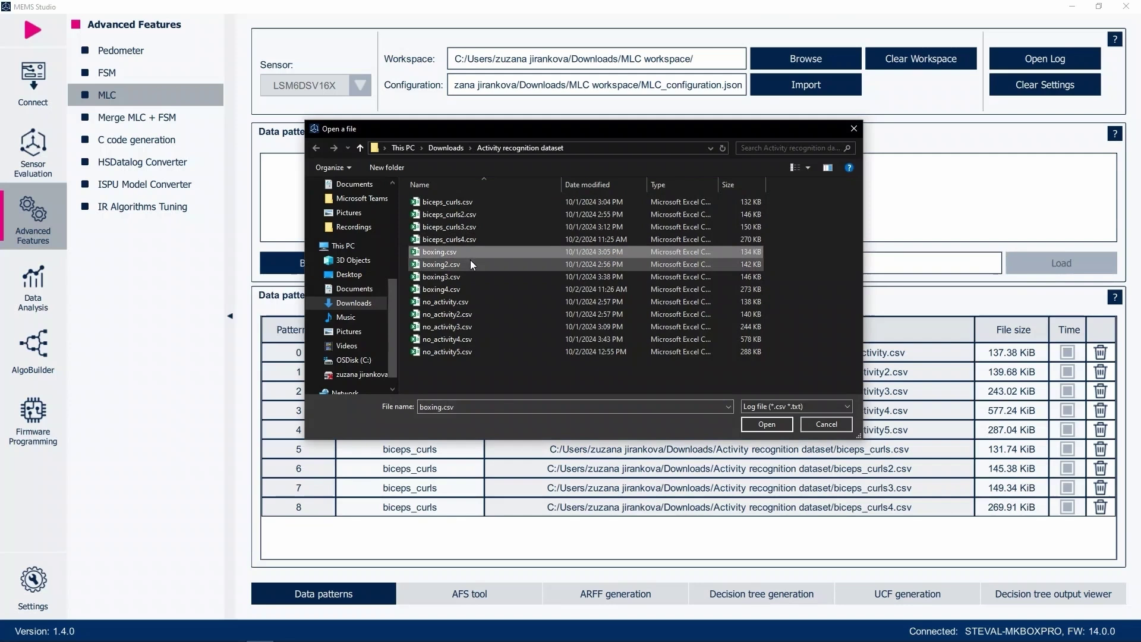
pyautogui.keyDown('ctrl'); pyautogui.click(470, 273); pyautogui.keyUp('ctrl')
pyautogui.keyDown('ctrl'); pyautogui.click(470, 289); pyautogui.keyUp('ctrl')
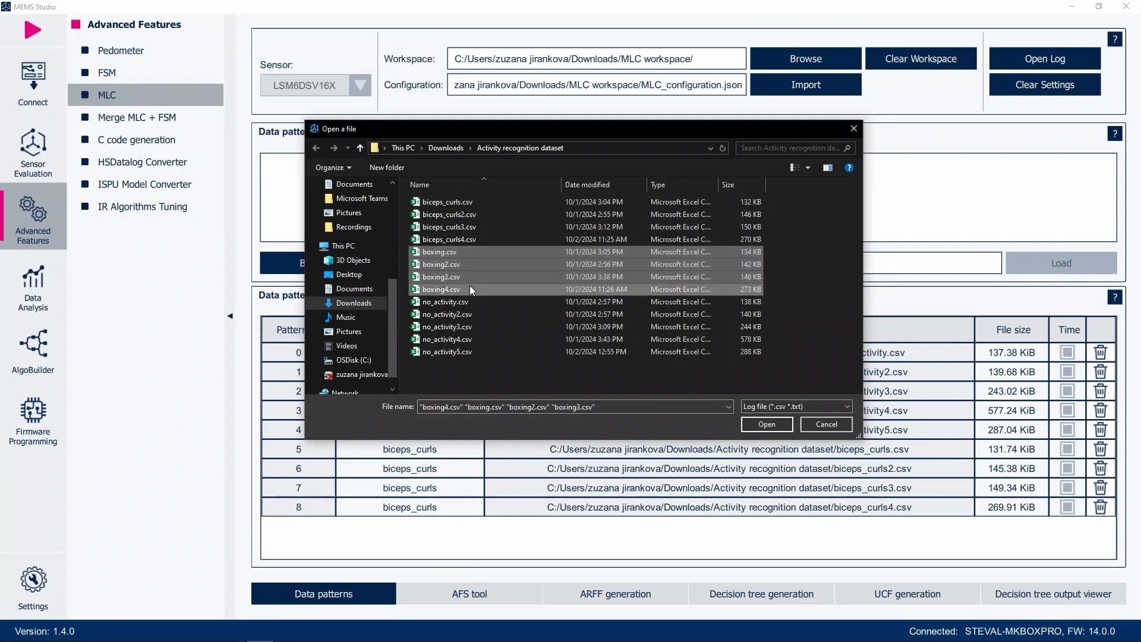
pyautogui.click(788, 430)
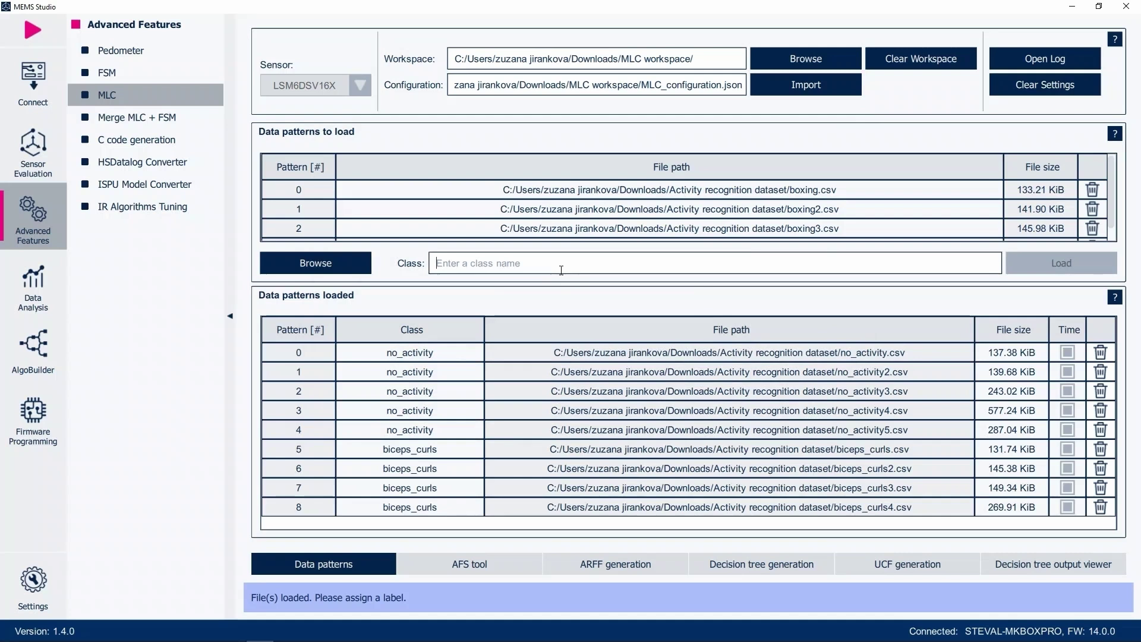
pyautogui.write('boxing')
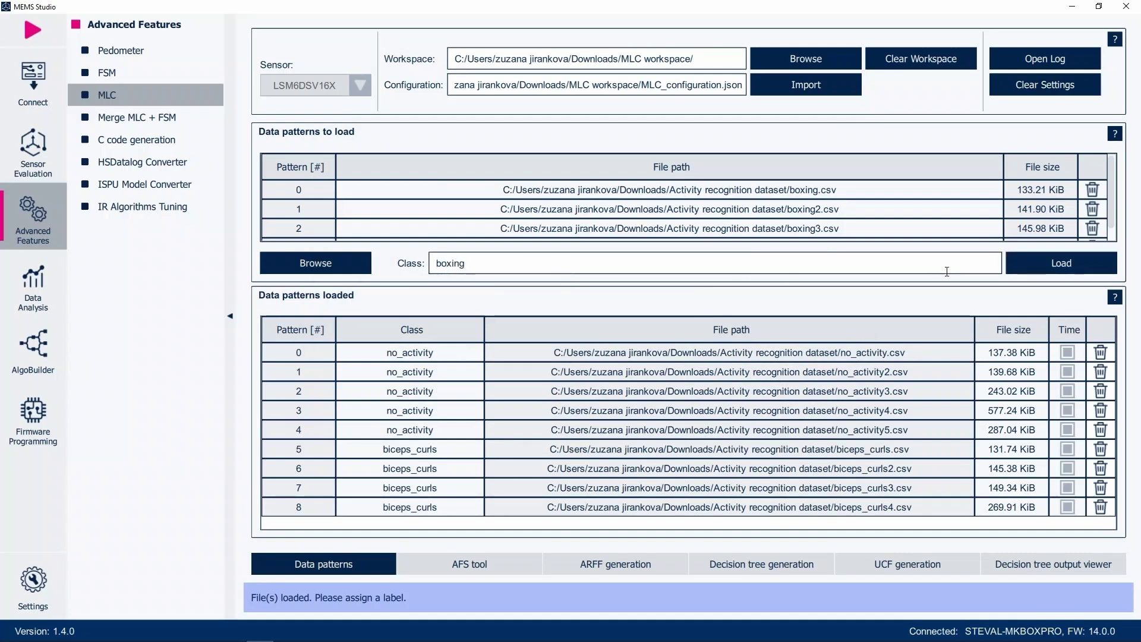
pyautogui.click(1041, 262)
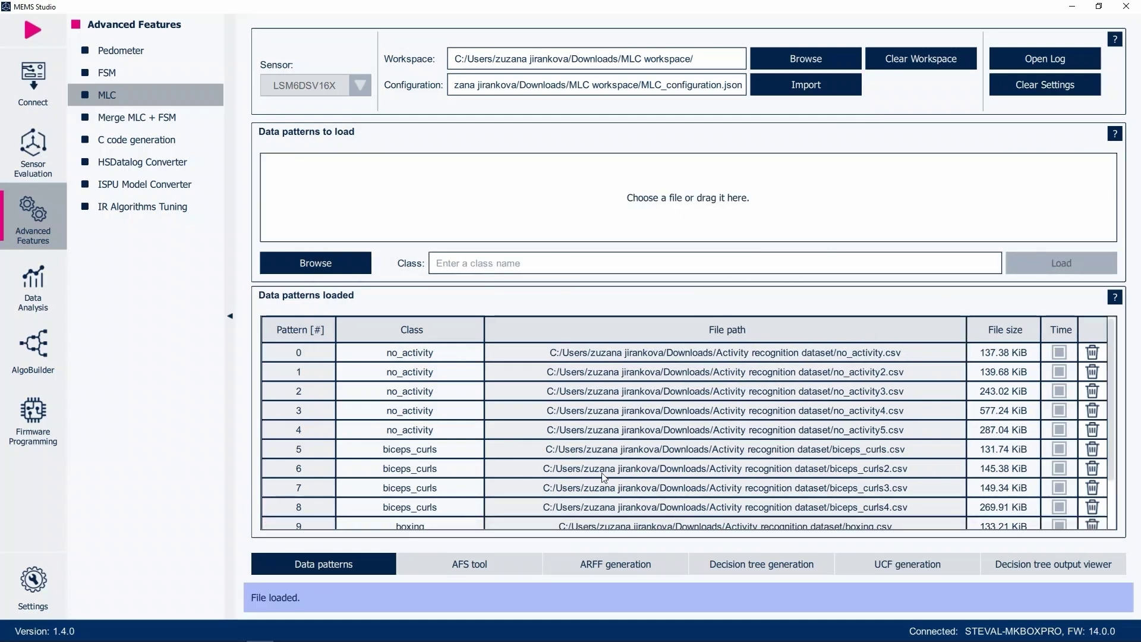
# In AFS, set MLC ODR 60 Hz, accelerometer 4 g at 60 Hz, and gyroscope ODR 60 Hz.
pyautogui.click(460, 569)
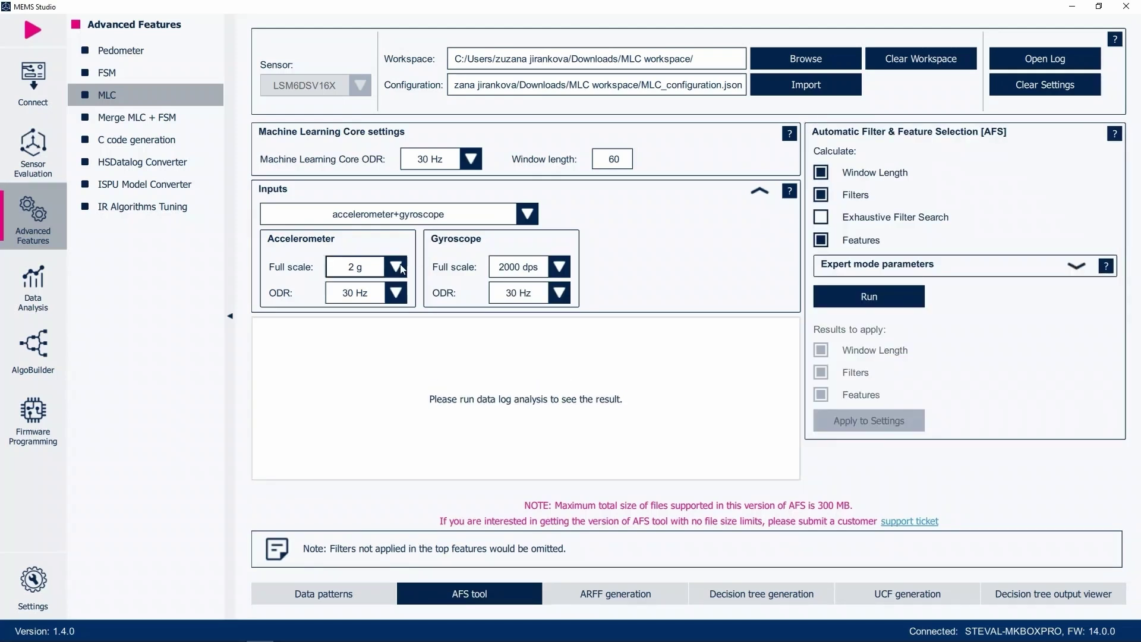
pyautogui.click(449, 159)
pyautogui.click(455, 229)
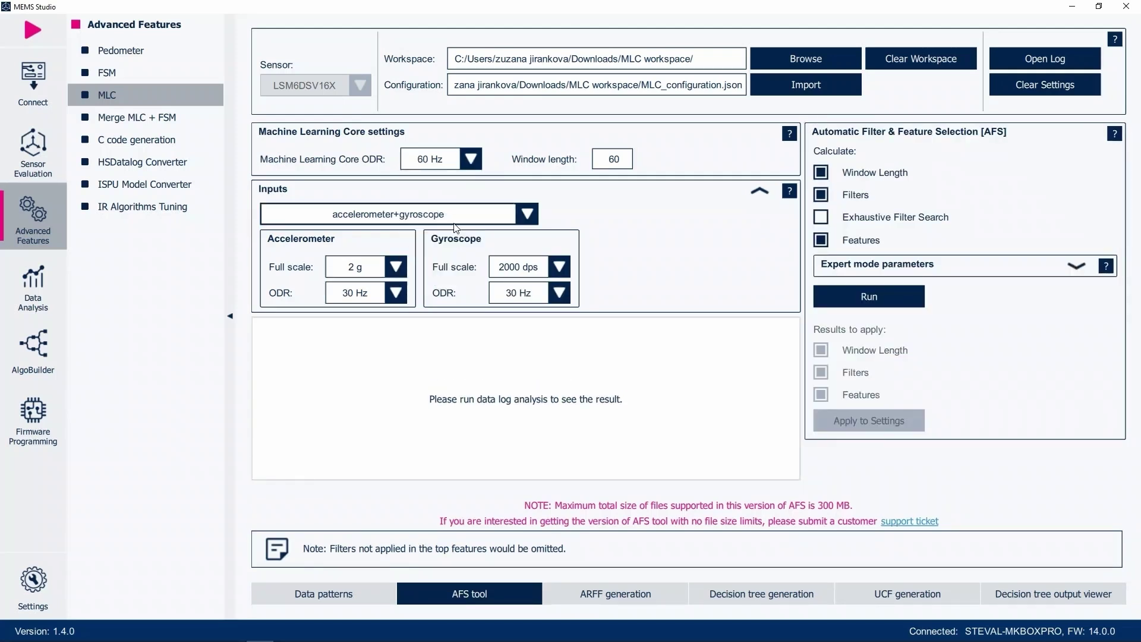
pyautogui.click(396, 266)
pyautogui.click(355, 314)
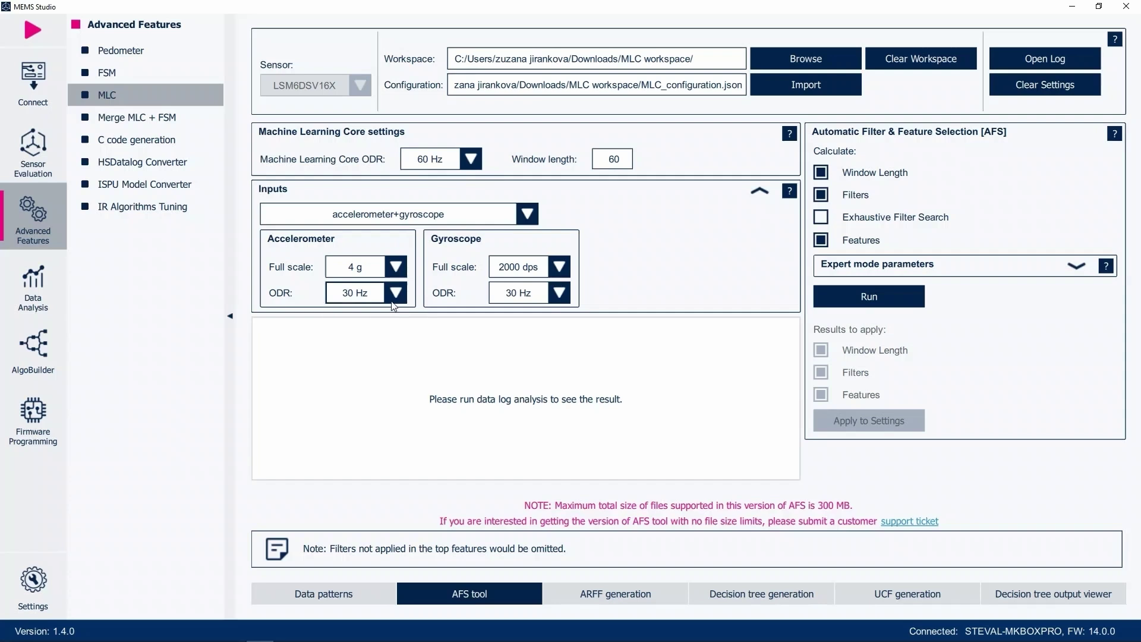
pyautogui.click(396, 292)
pyautogui.click(356, 339)
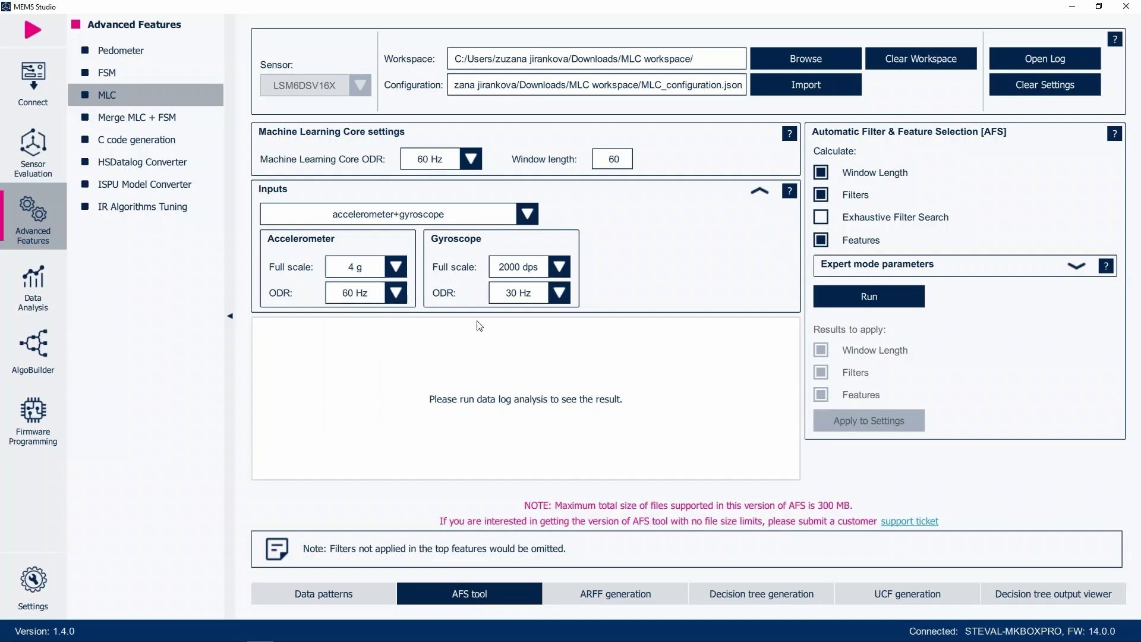
pyautogui.click(547, 294)
pyautogui.click(544, 337)
# Run Automatic Filter & Feature Selection to calculate window length 210 with filters and features.
pyautogui.click(863, 297)
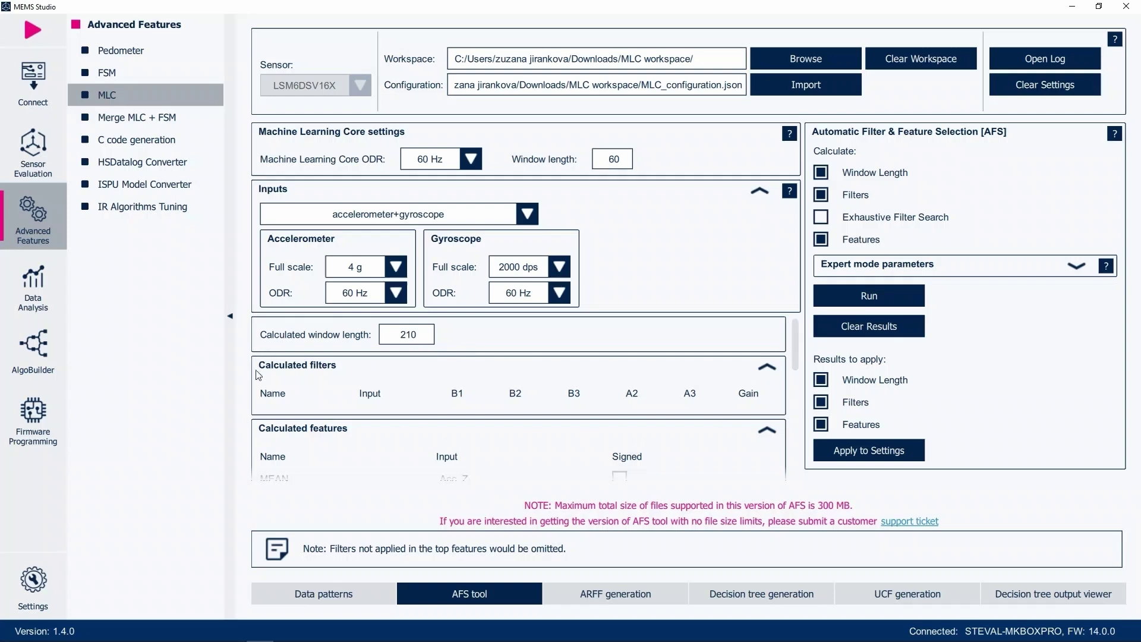
# Review the calculated features and apply the AFS results, setting MLC window length to 210.
pyautogui.scroll(-8, 335, 428)
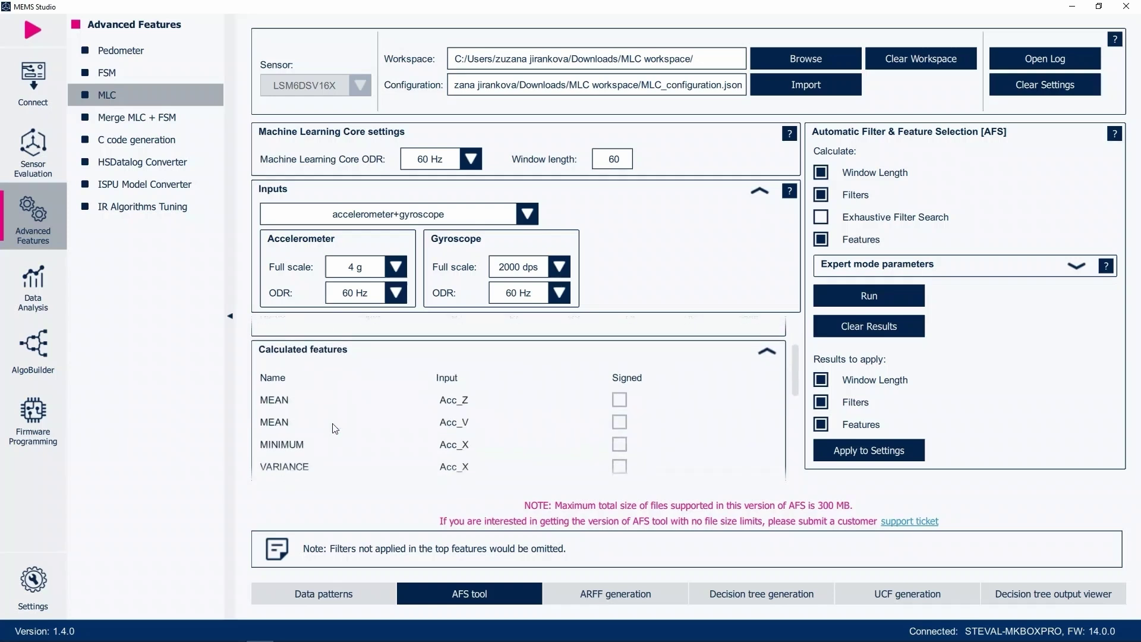
pyautogui.scroll(-4, 335, 428)
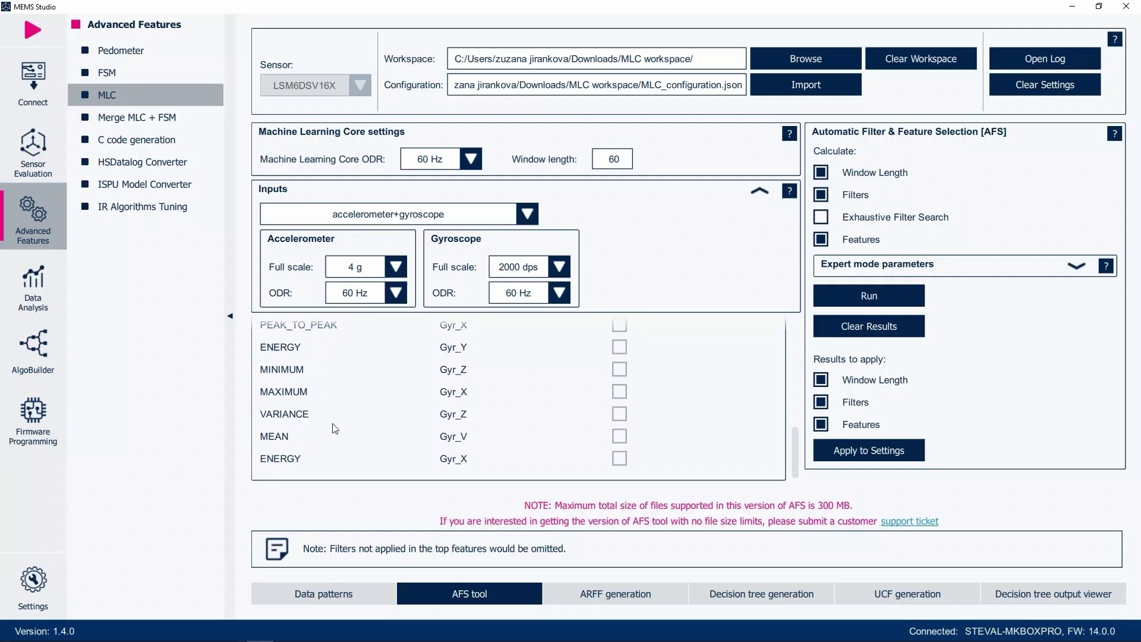
pyautogui.scroll(12, 334, 428)
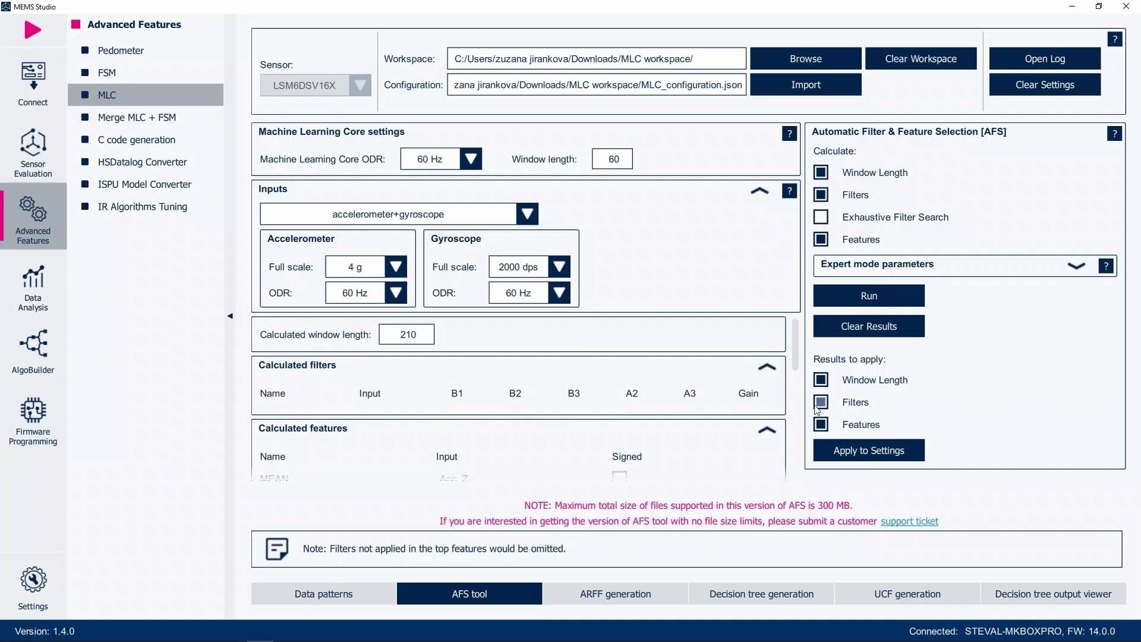
pyautogui.click(869, 450)
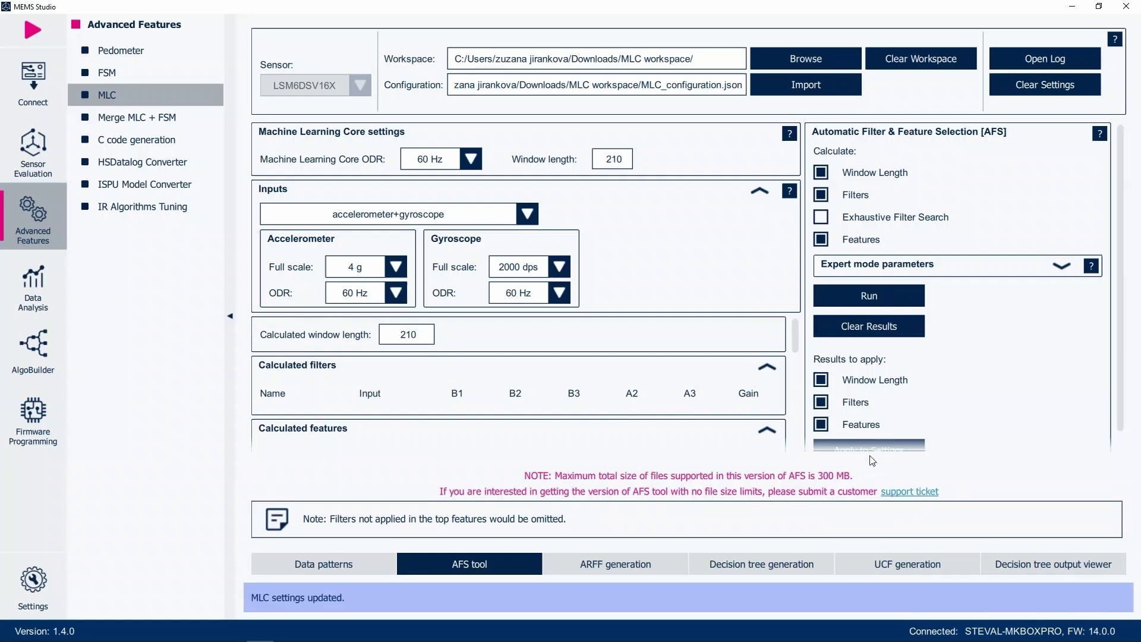
# Review the 15 selected features and generate features.arff in the MLC workspace.
pyautogui.click(628, 572)
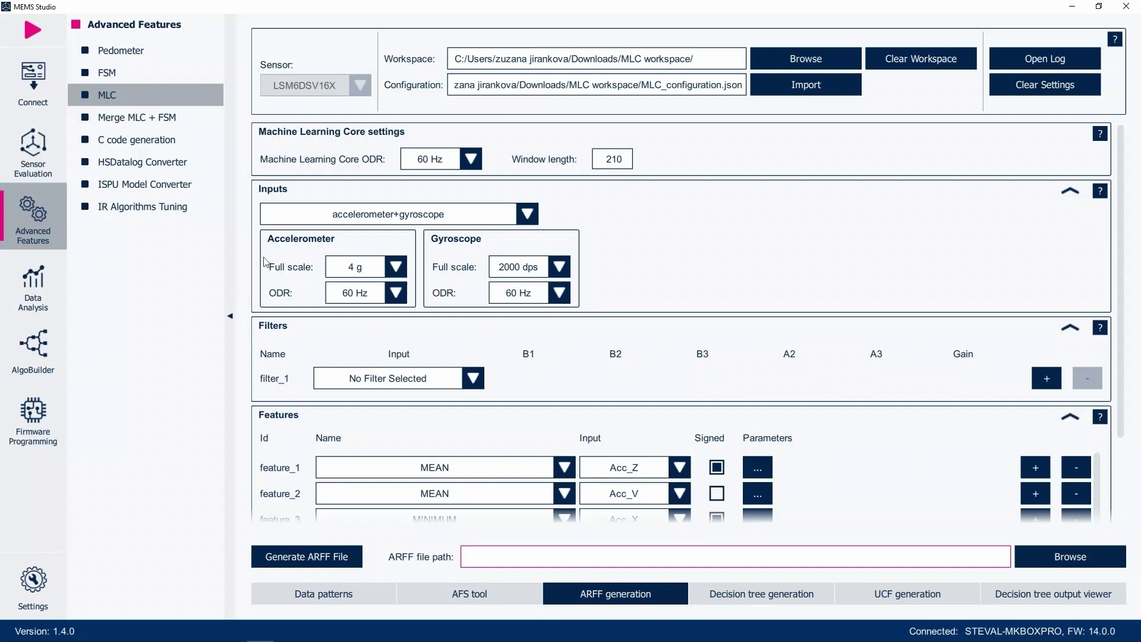
pyautogui.scroll(-10, 285, 428)
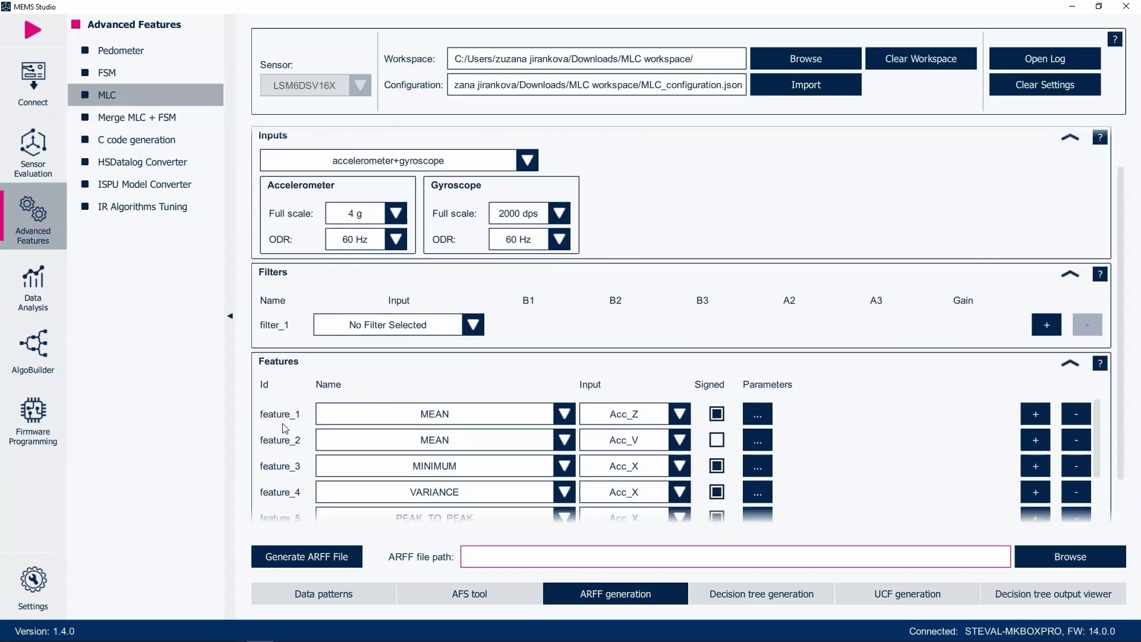
pyautogui.scroll(-2, 285, 429)
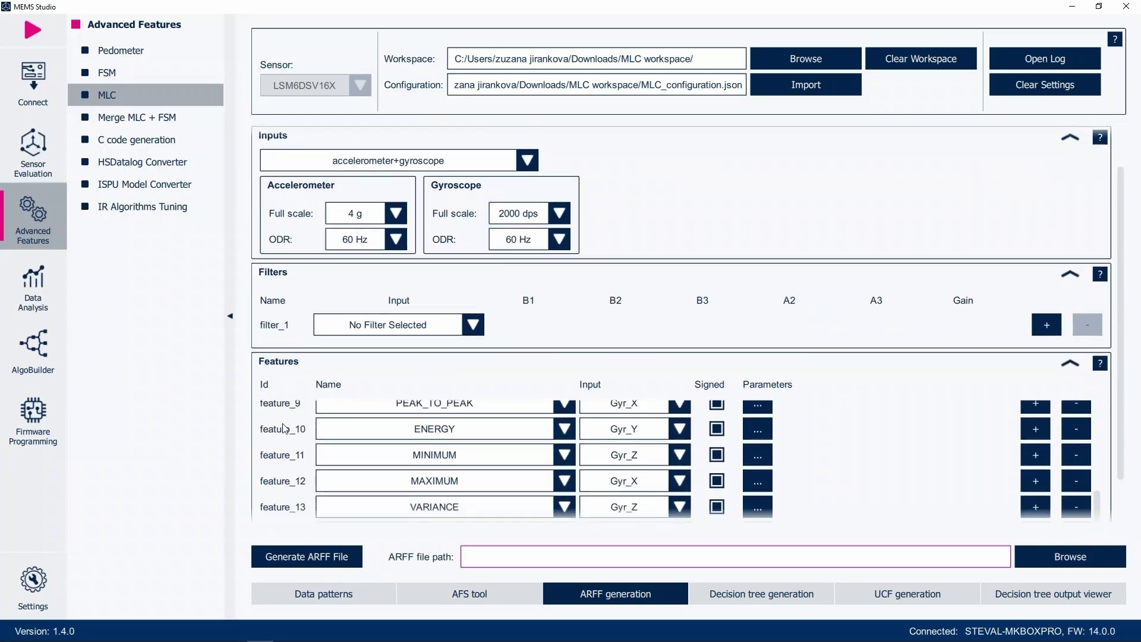
pyautogui.scroll(-2, 285, 428)
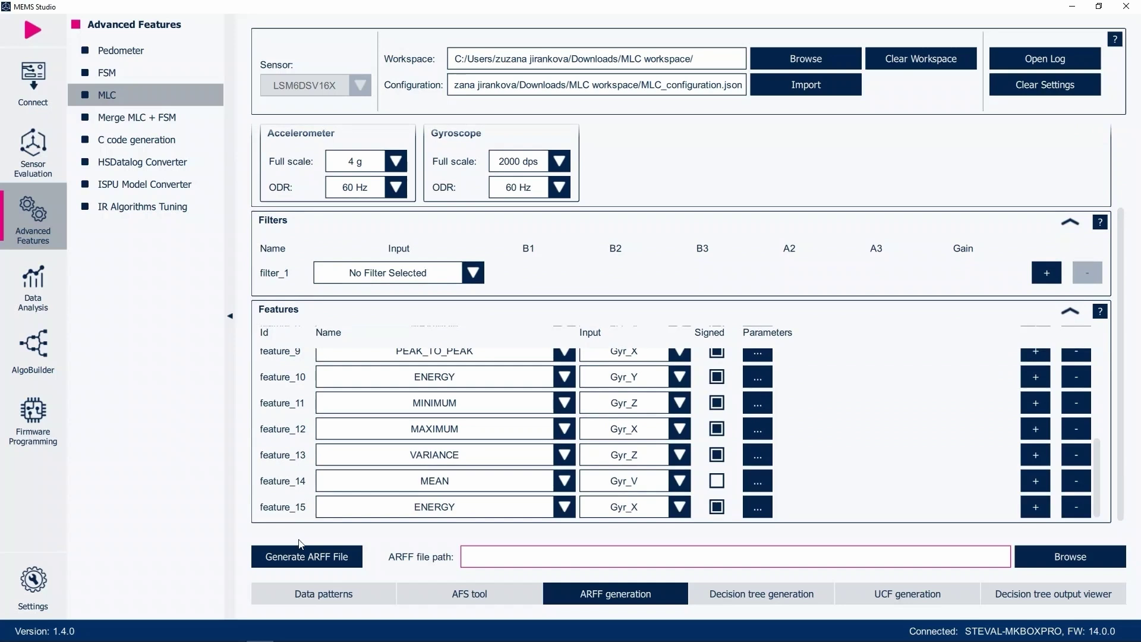
pyautogui.click(305, 556)
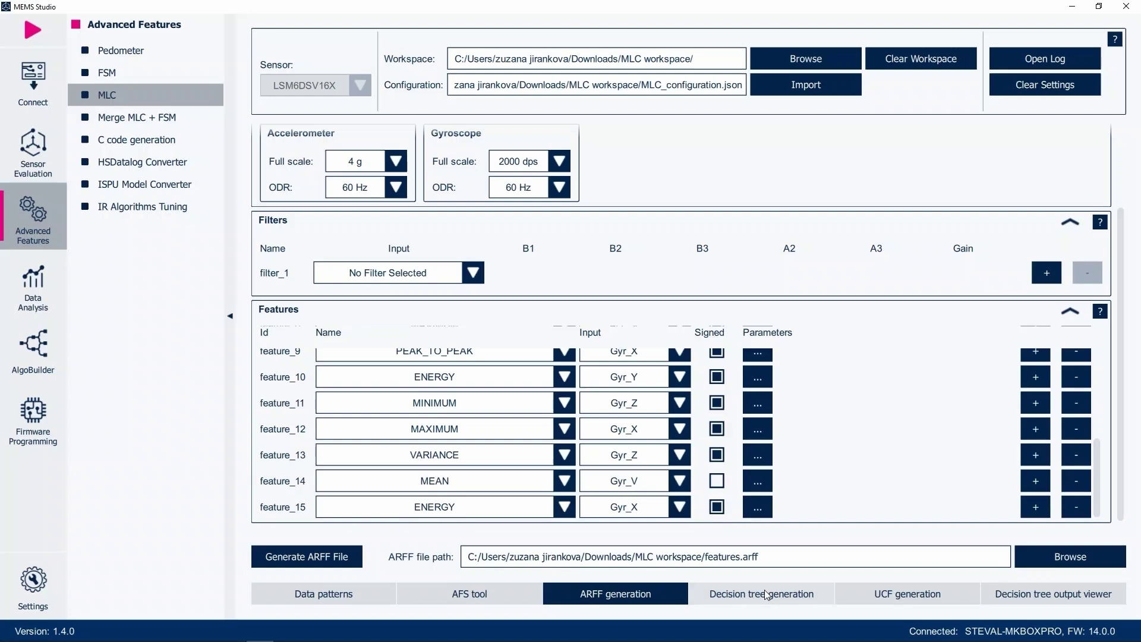
# Generate the decision tree, reaching 97.66% accuracy with 292 of 299 instances correct.
pyautogui.click(765, 590)
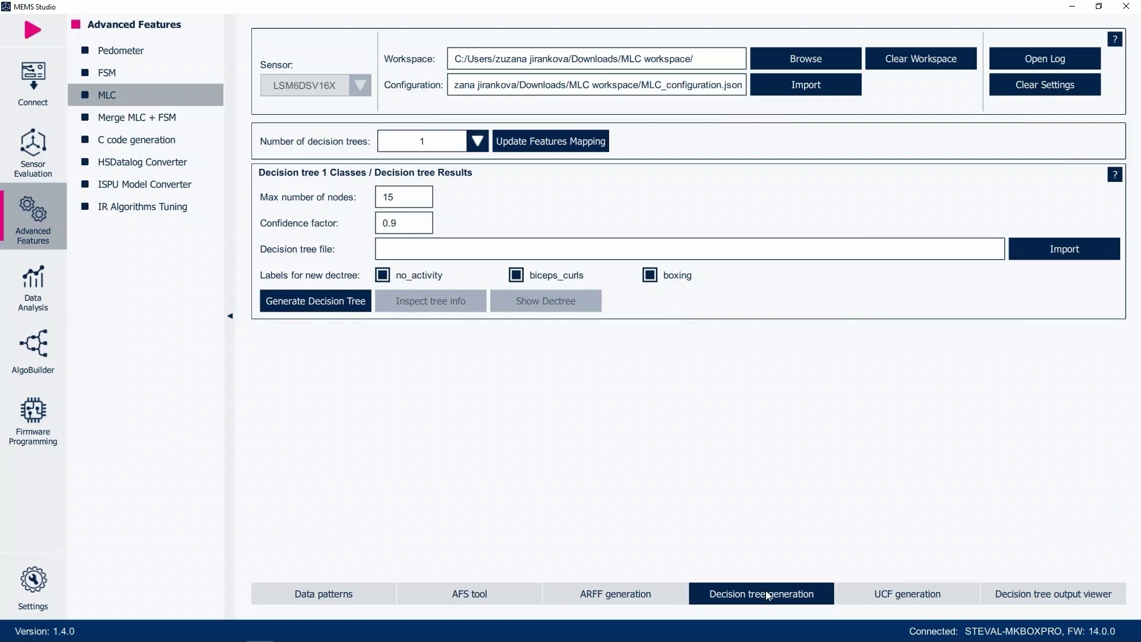
pyautogui.click(295, 302)
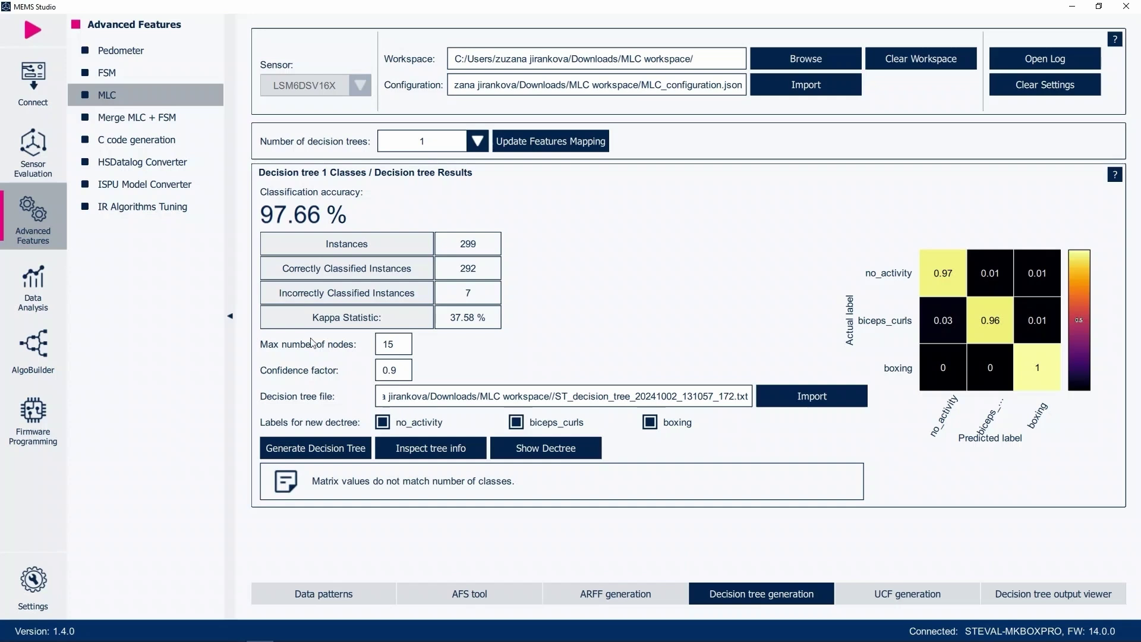
# Generate MLC_configuration.ucf and load that configuration into the sensor.
pyautogui.click(876, 595)
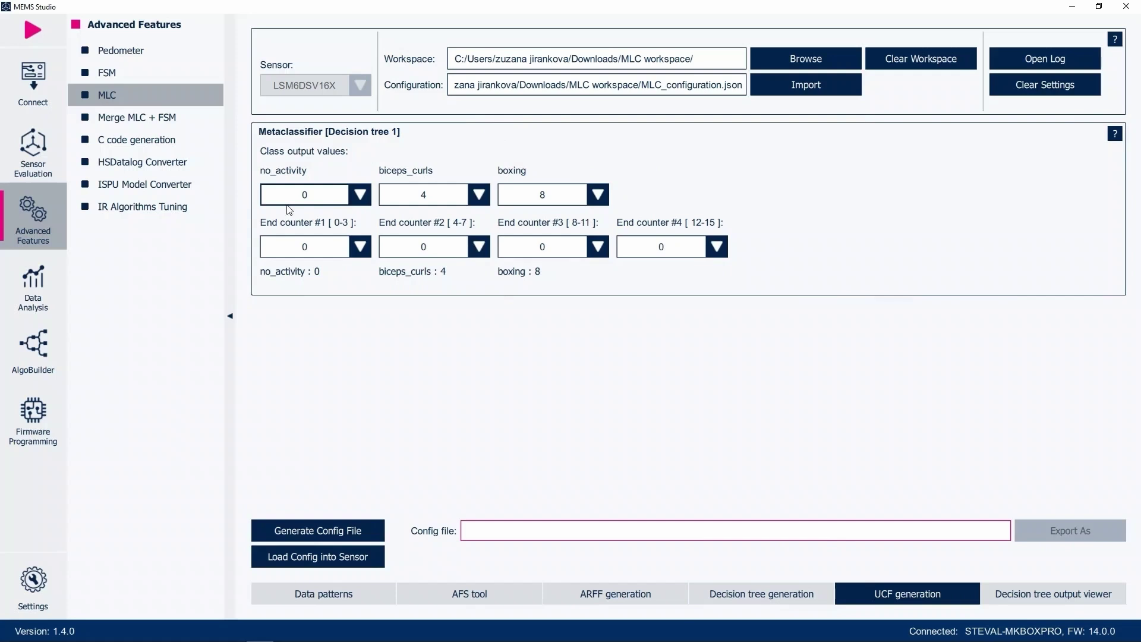
pyautogui.click(368, 530)
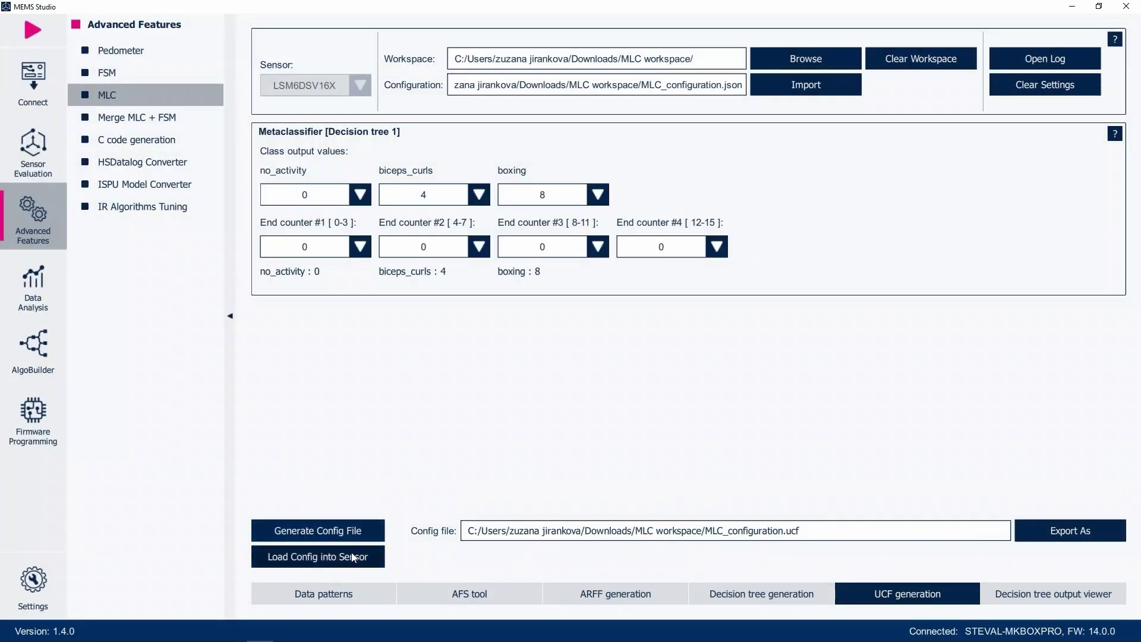
pyautogui.click(352, 557)
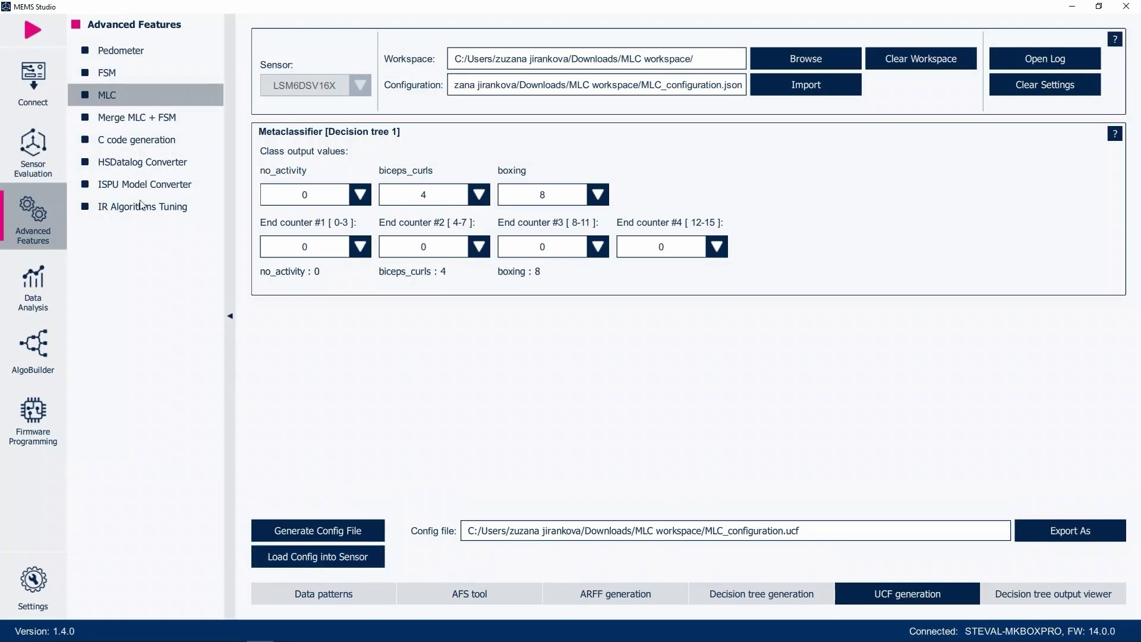
# Start sensor streaming and view dec_tree_out_1 to dec_tree_out_4 in the Decision tree output viewer.
pyautogui.click(33, 37)
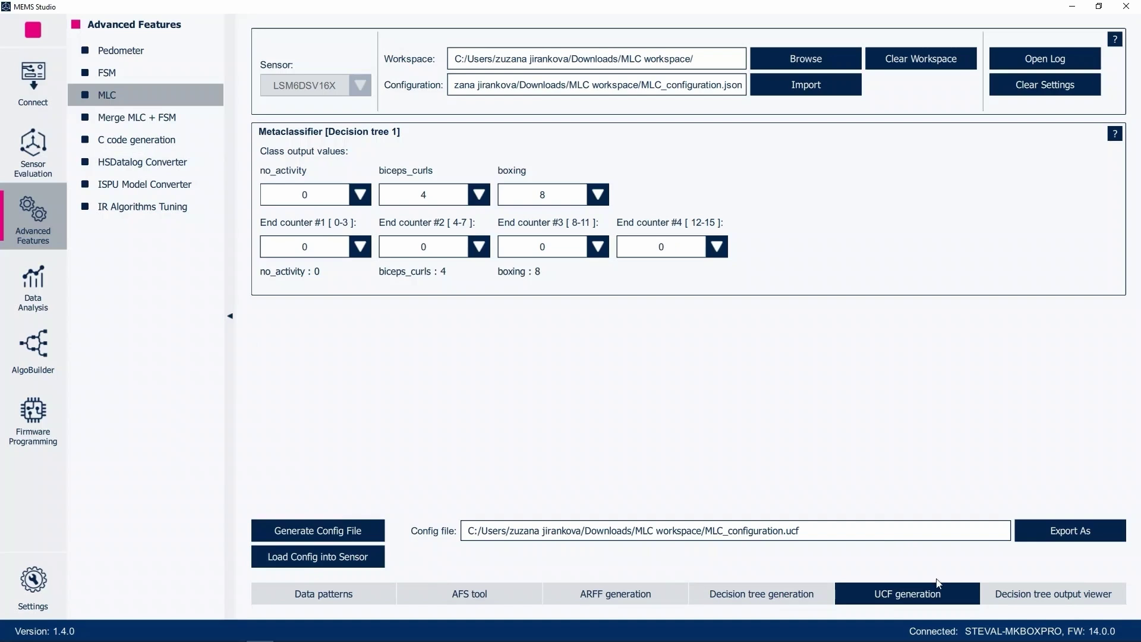
pyautogui.click(1025, 596)
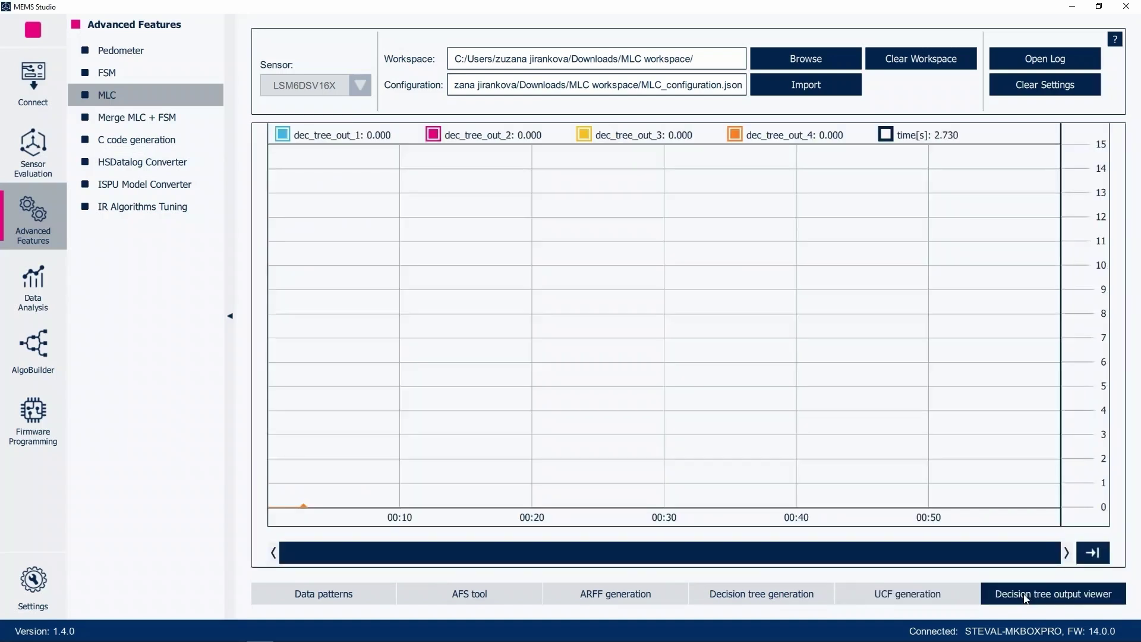